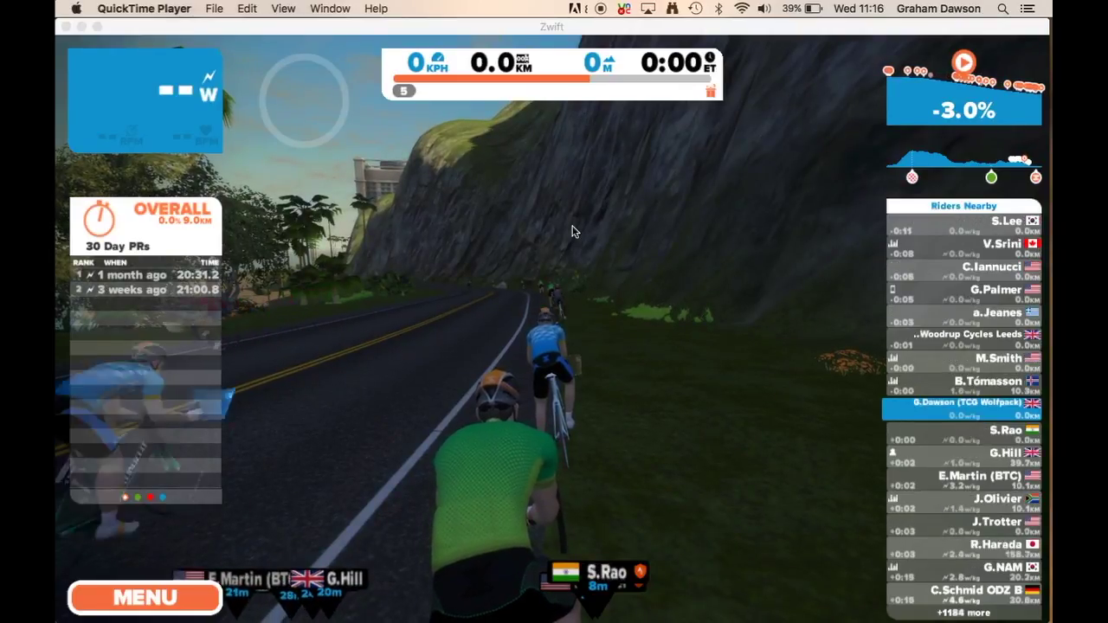
# Open Zwift's workout list with E, then collapse 'Less than an hour to burn' and check FTP Tests.
pyautogui.click(572, 229)
pyautogui.press('e')
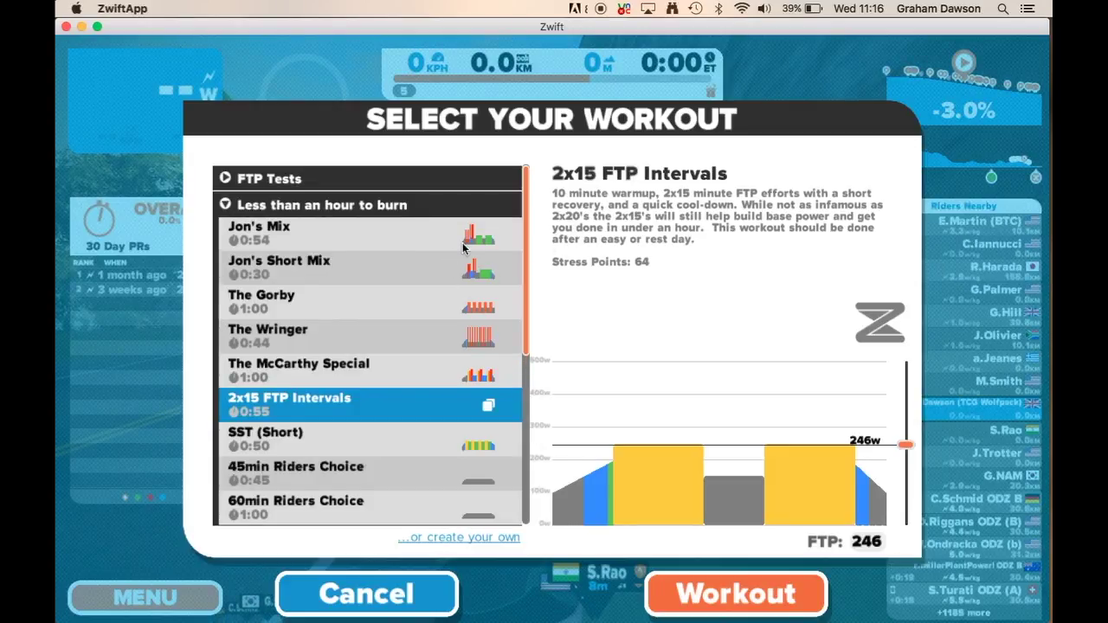
pyautogui.click(221, 204)
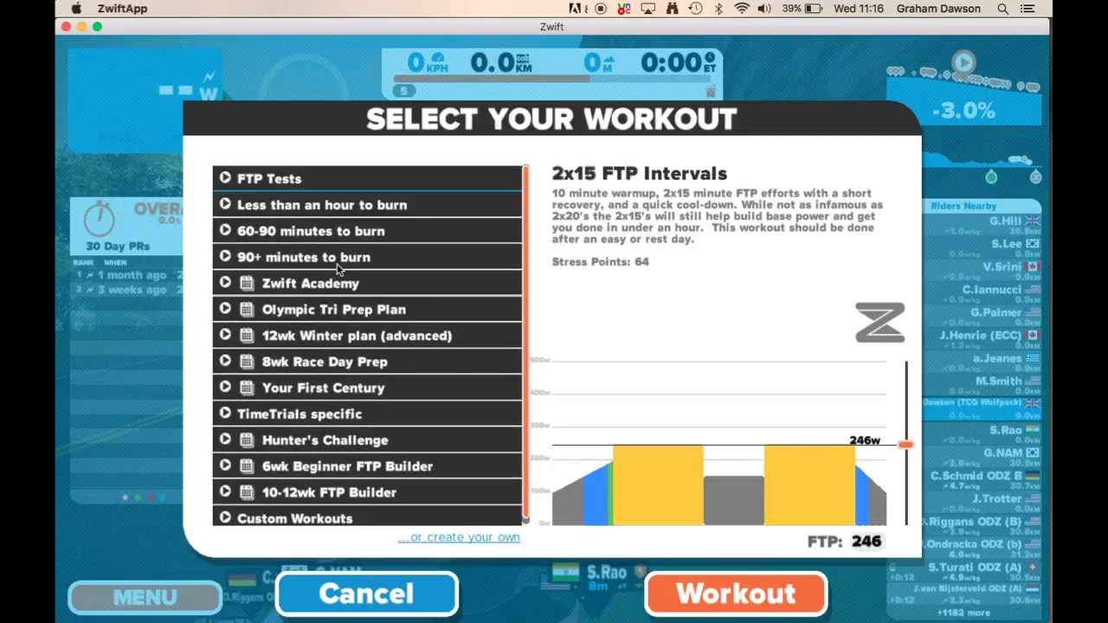
pyautogui.click(225, 178)
pyautogui.click(225, 178)
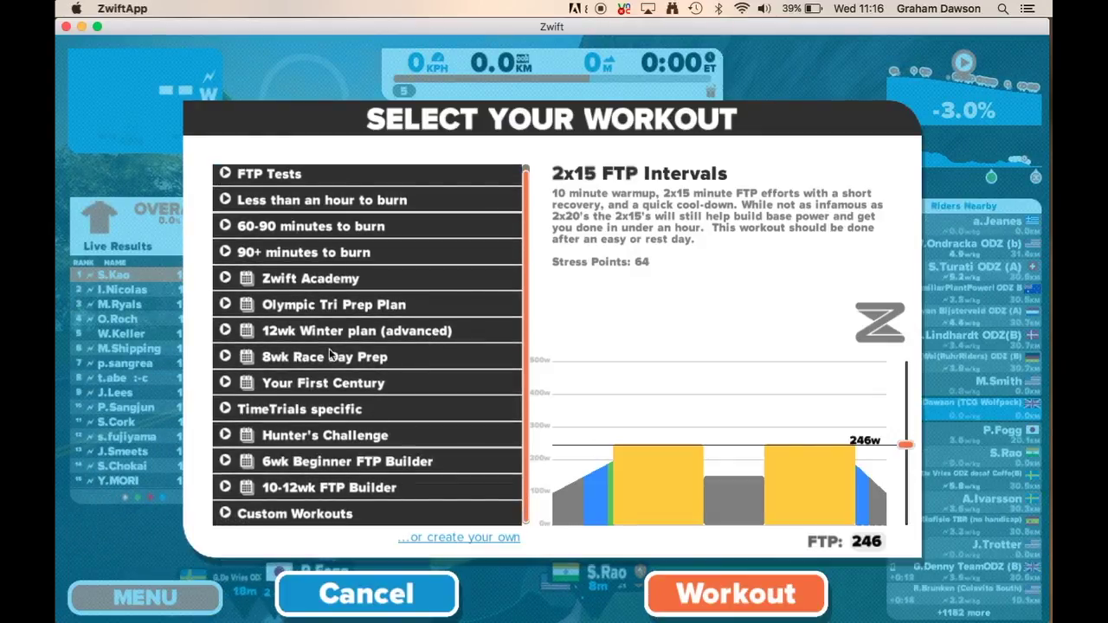
# Expand and re-collapse the 12wk Winter plan category, then expand Custom Workouts.
pyautogui.click(227, 330)
pyautogui.scroll(-5, 313, 412)
pyautogui.scroll(5, 313, 412)
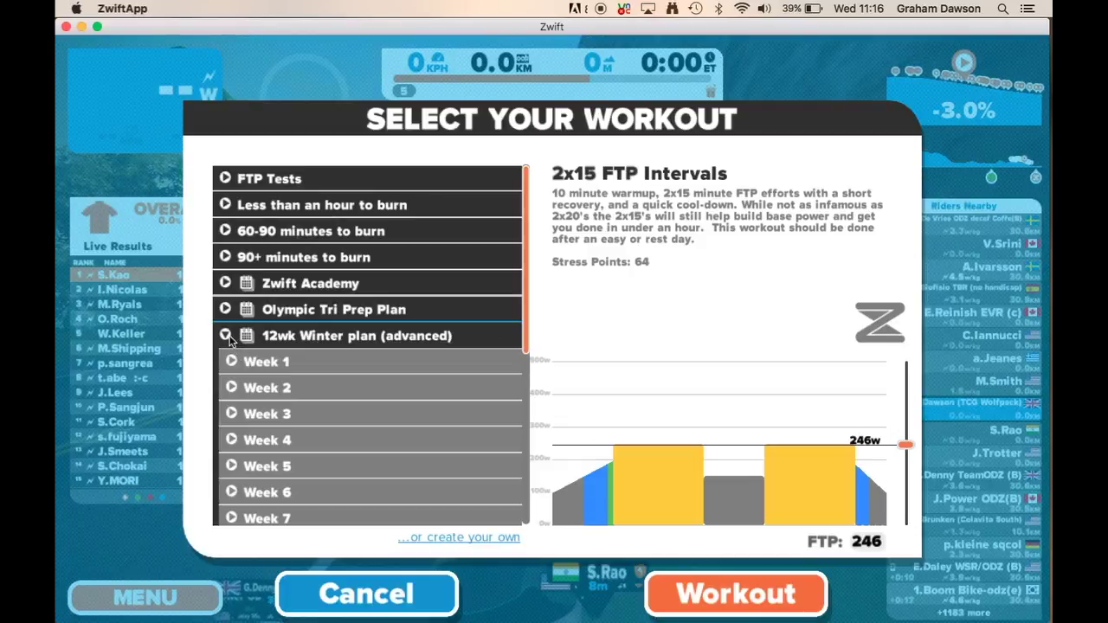
pyautogui.click(346, 338)
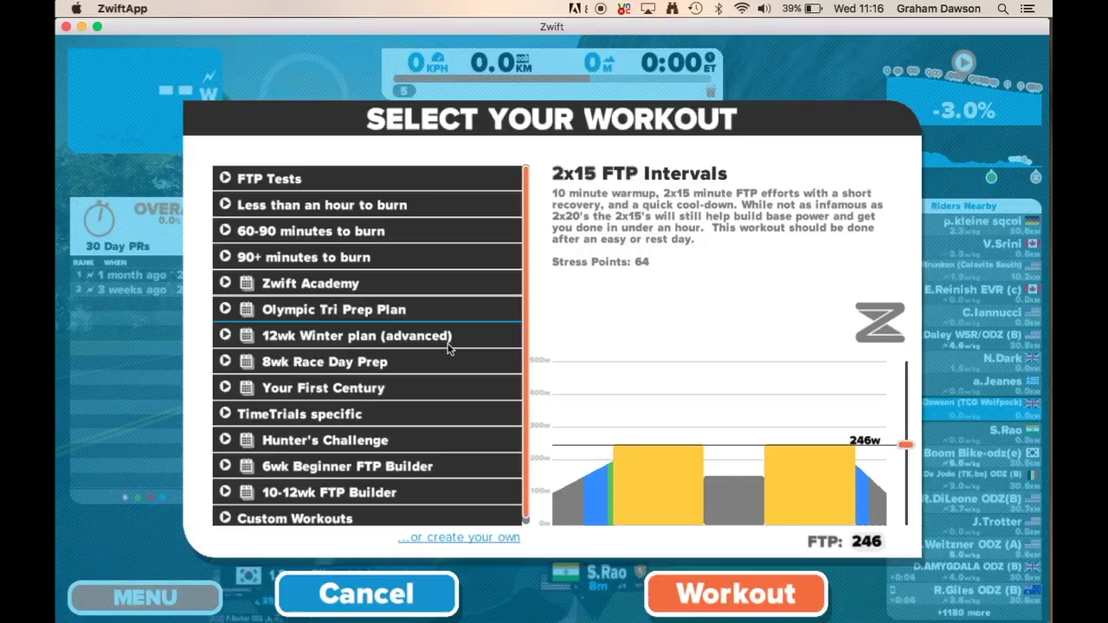
pyautogui.scroll(-1, 448, 348)
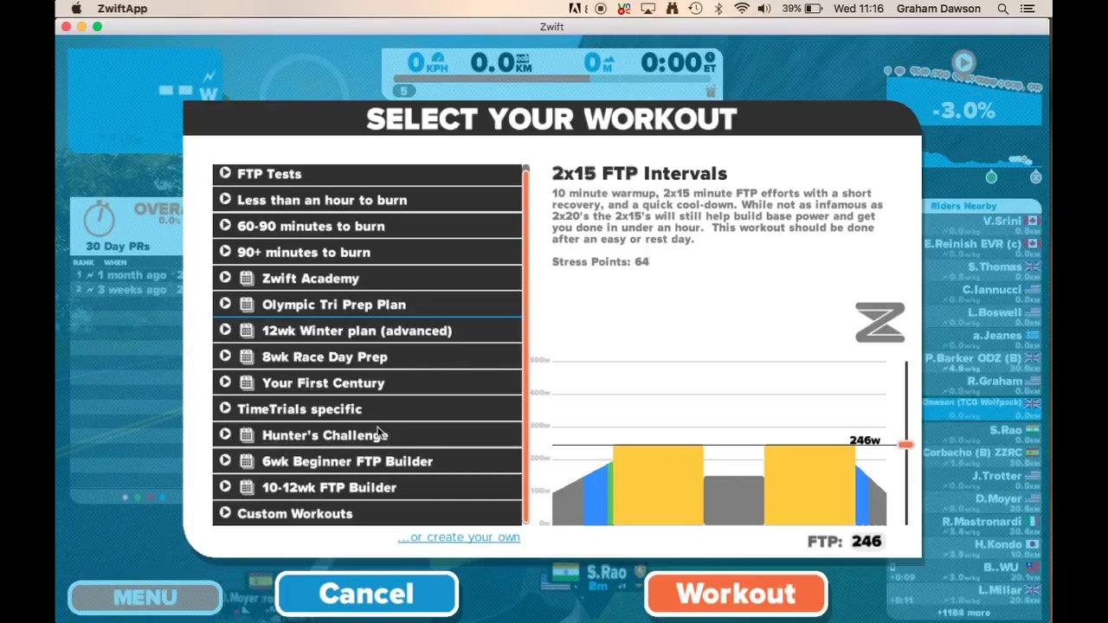
pyautogui.click(229, 515)
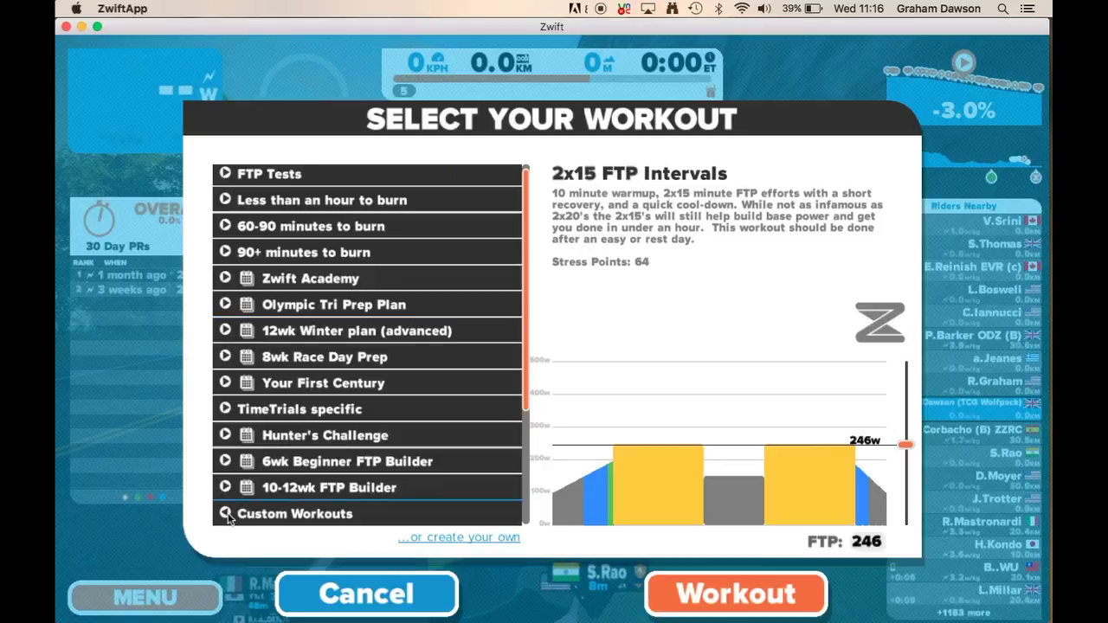
# Show The Endurance Bunny's workout details under Custom Workouts and toggle the Browse By Tags list.
pyautogui.scroll(-5, 364, 435)
pyautogui.scroll(4, 364, 435)
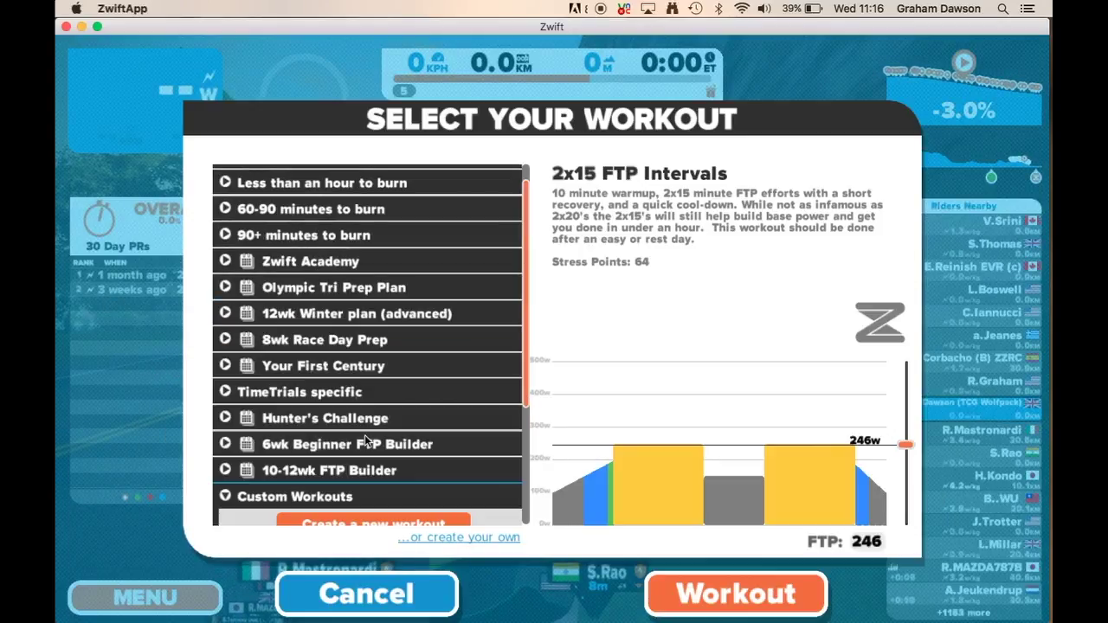
pyautogui.scroll(-4, 365, 434)
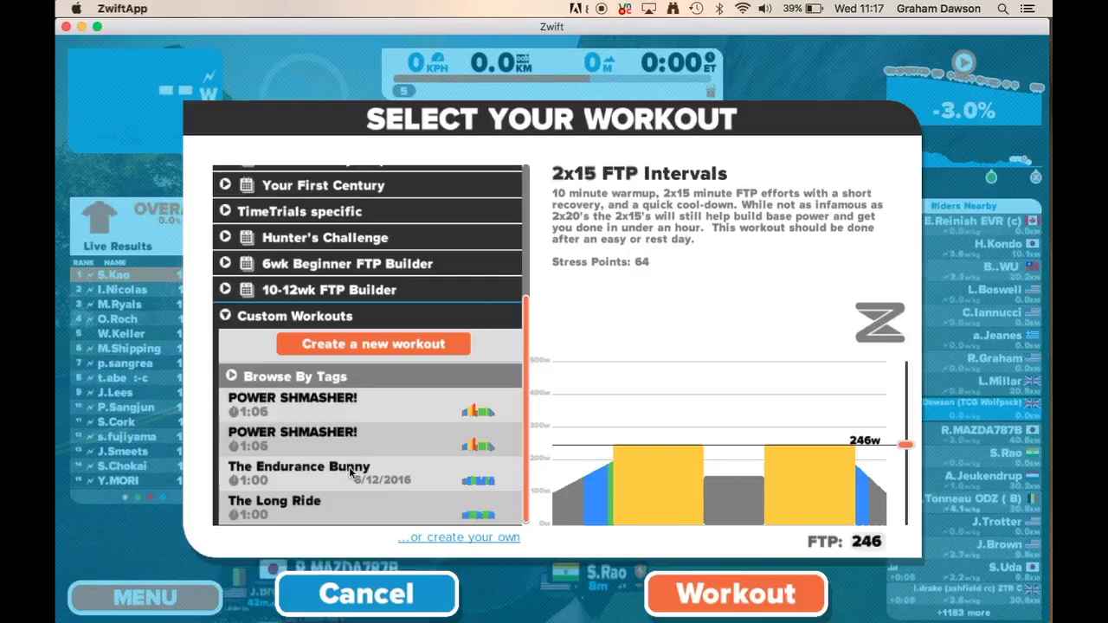
pyautogui.click(349, 467)
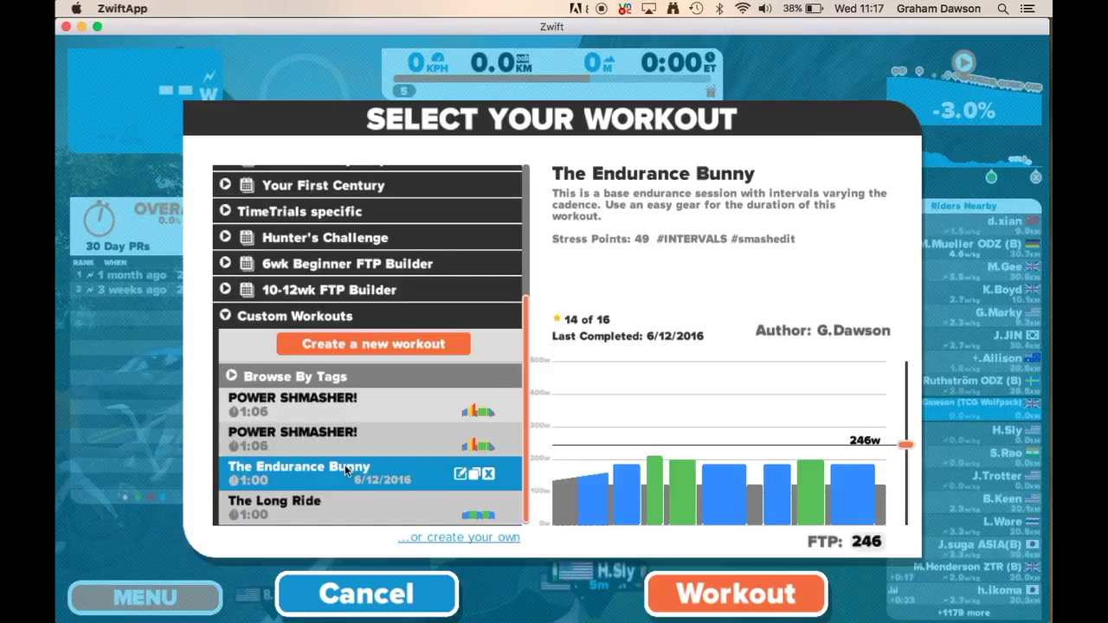
pyautogui.click(232, 377)
pyautogui.click(232, 376)
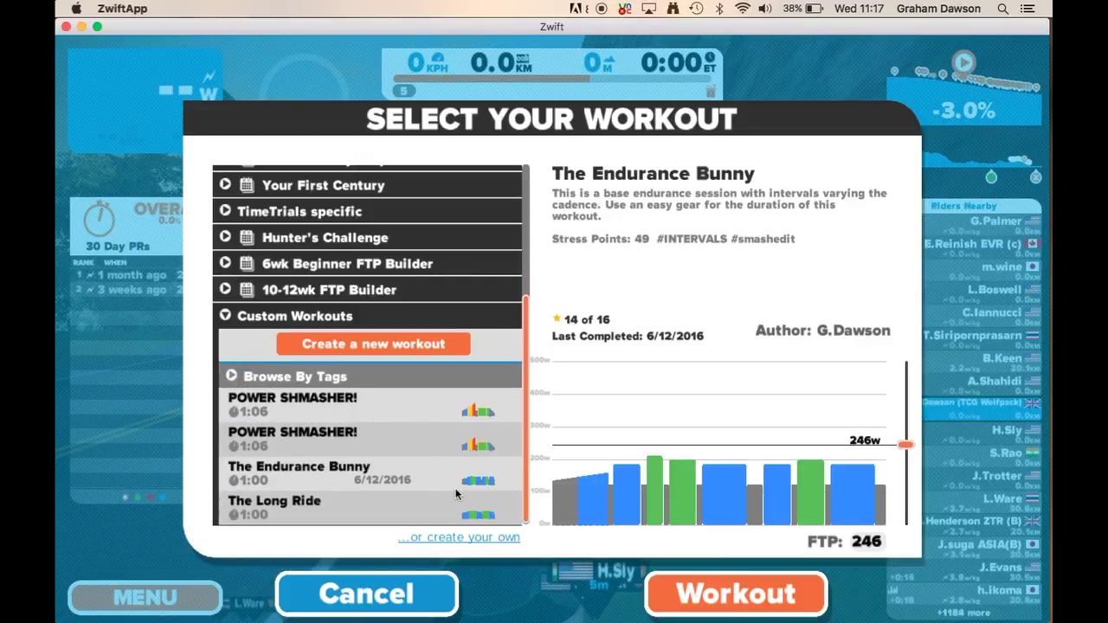
pyautogui.press('super+Tab')
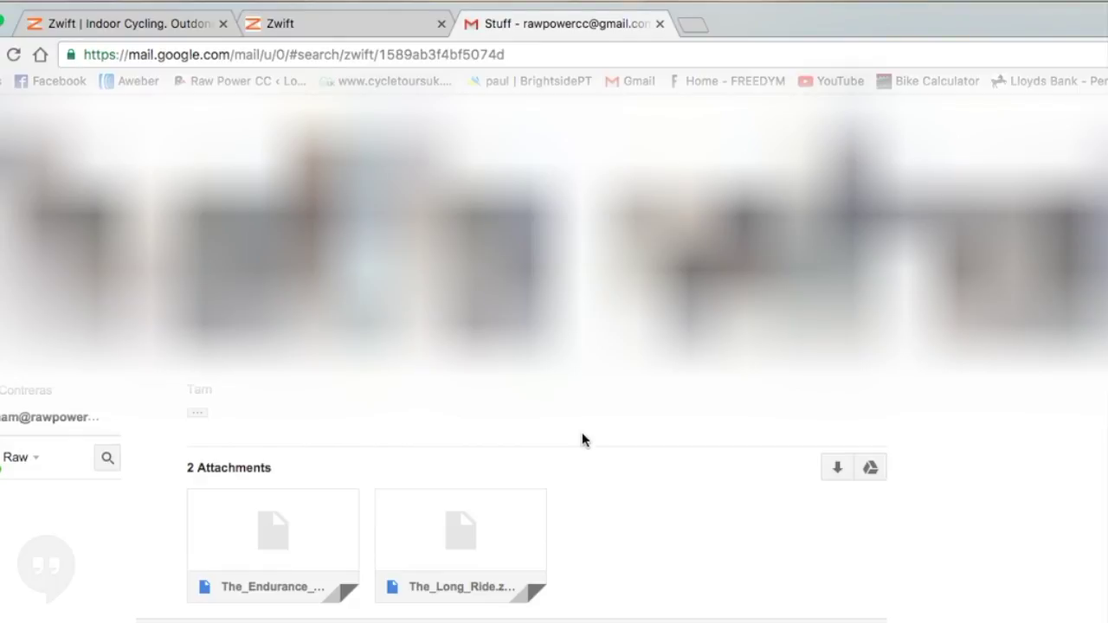
# Look over the two .zwo attachments and their Download button in the Gmail message.
pyautogui.moveTo(486, 512)
pyautogui.moveTo(447, 534)
# Go to Finder's Downloads folder and select The_Endurance_Bunny.zwo plus The_Long_Ride.zwo.
pyautogui.press('super+Tab')
pyautogui.press('super+Tab')
pyautogui.press('super+Tab')
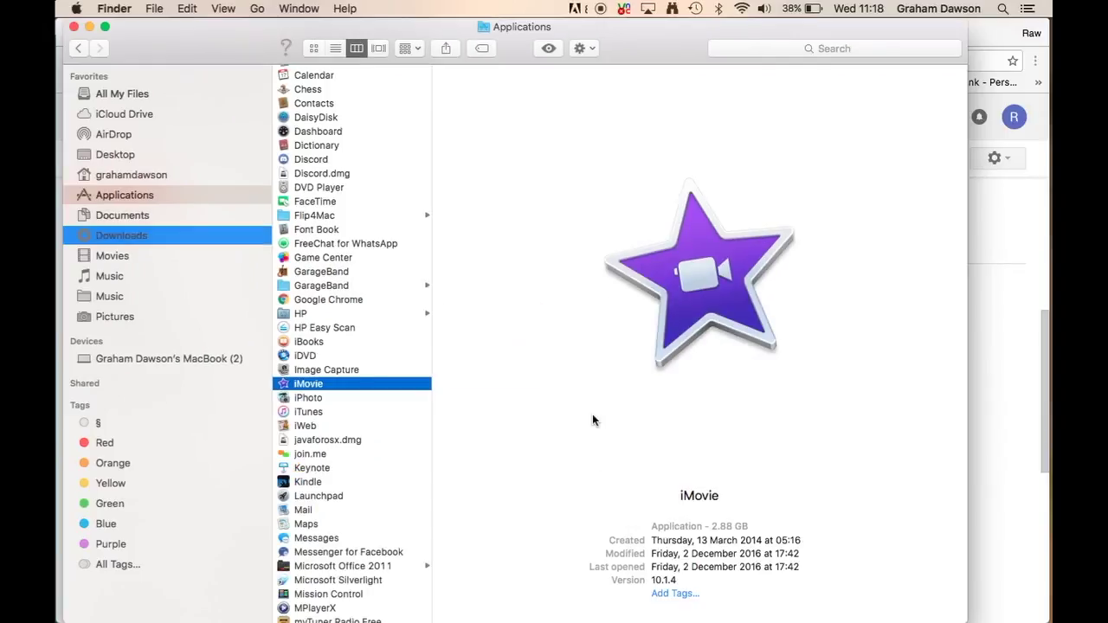
pyautogui.click(137, 217)
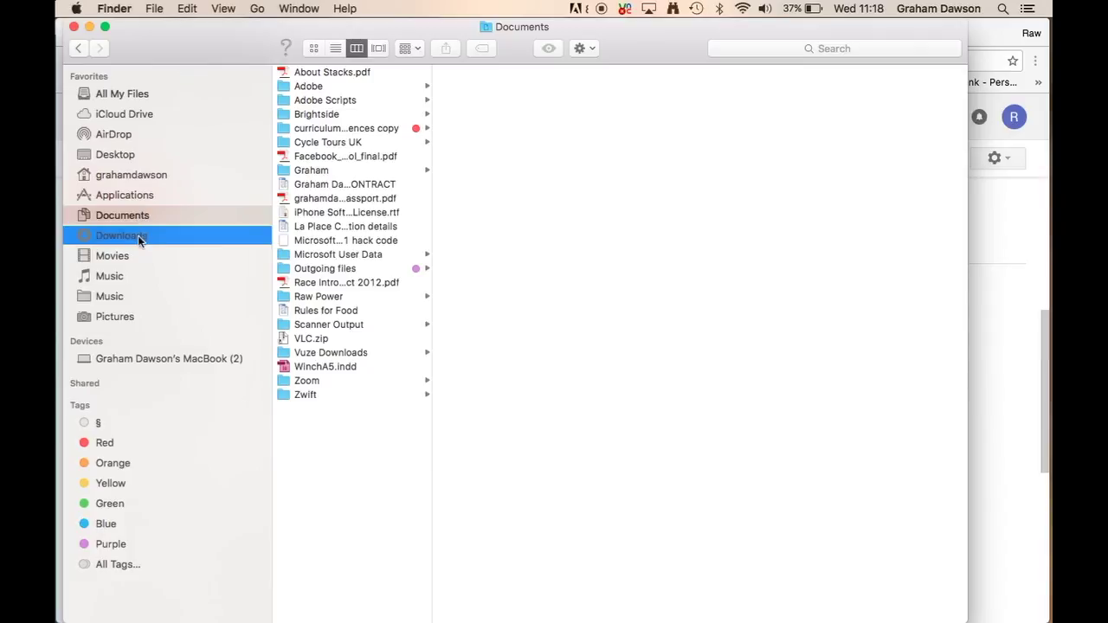
pyautogui.click(138, 237)
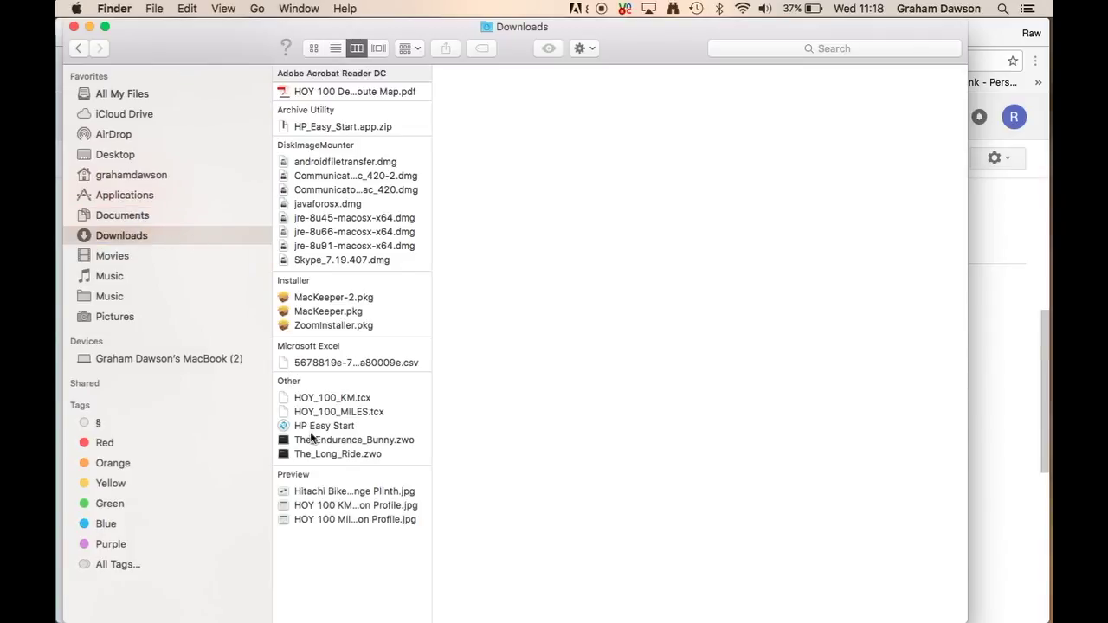
pyautogui.click(348, 440)
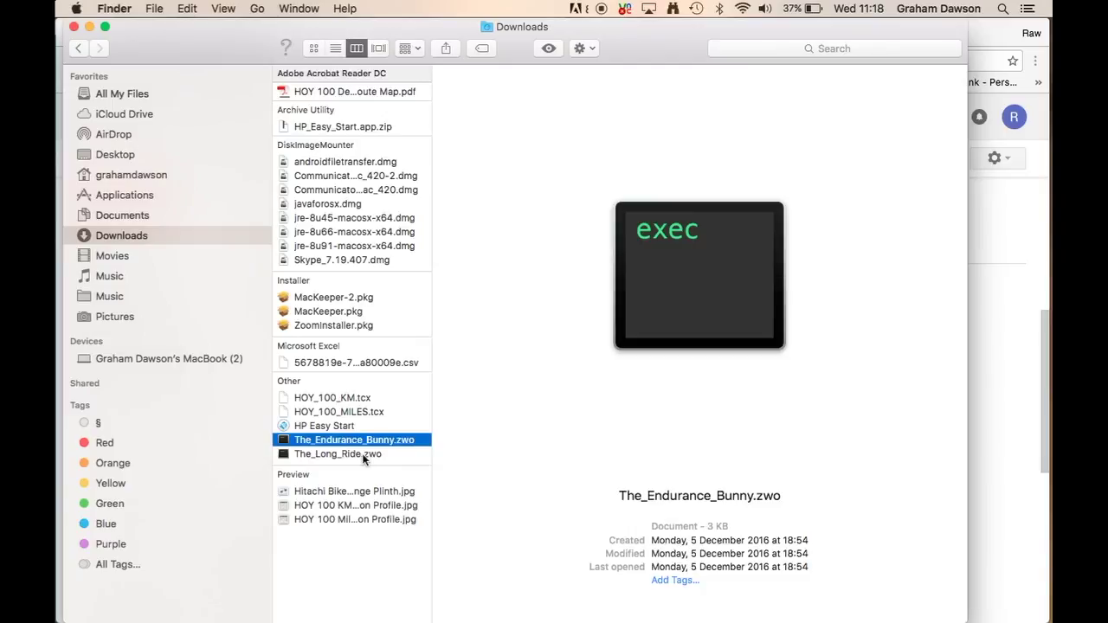
pyautogui.keyDown('shift'); pyautogui.click(363, 454); pyautogui.keyUp('shift')
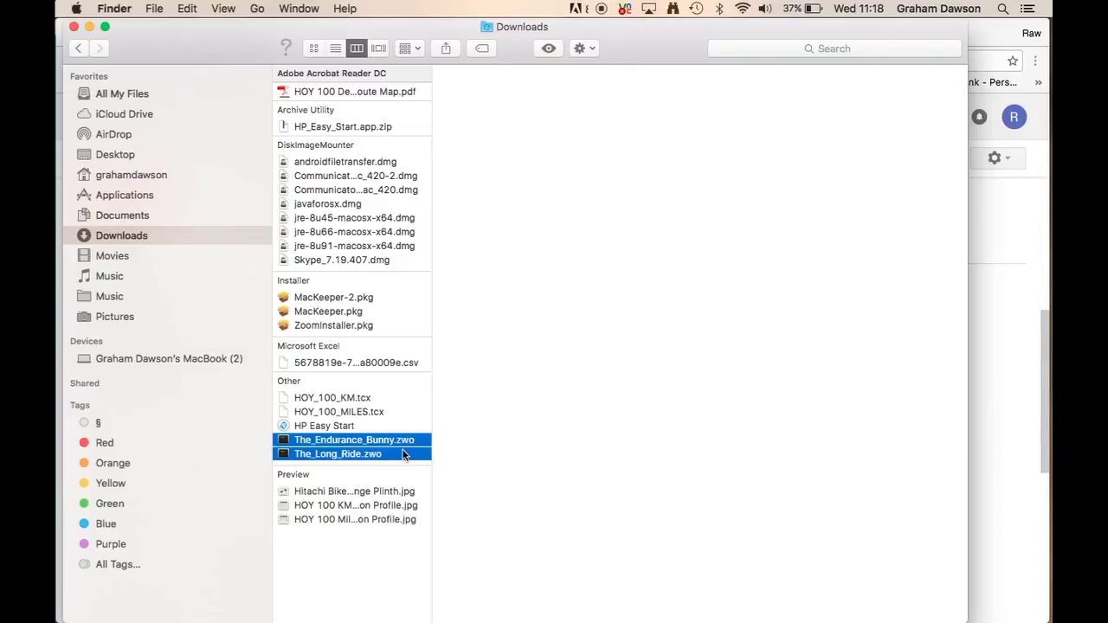
# Drag both .zwo files through Documents into the Zwift > Workouts folder.
pyautogui.moveTo(395, 451); pyautogui.dragTo(217, 314)
pyautogui.moveTo(152, 238); pyautogui.dragTo(315, 398)
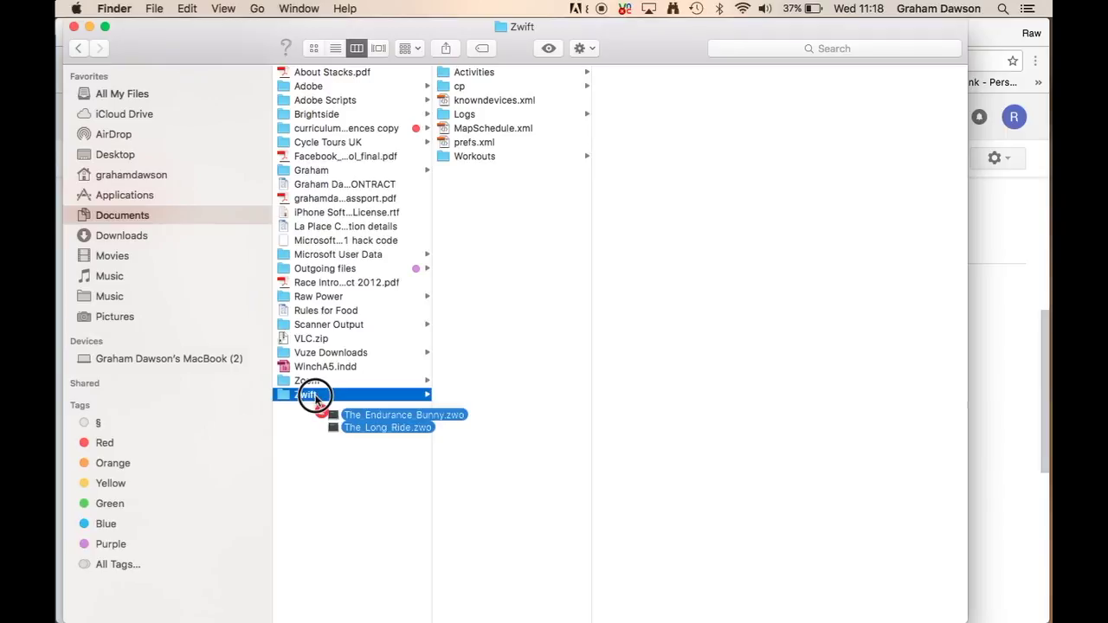
pyautogui.moveTo(315, 400); pyautogui.dragTo(630, 157)
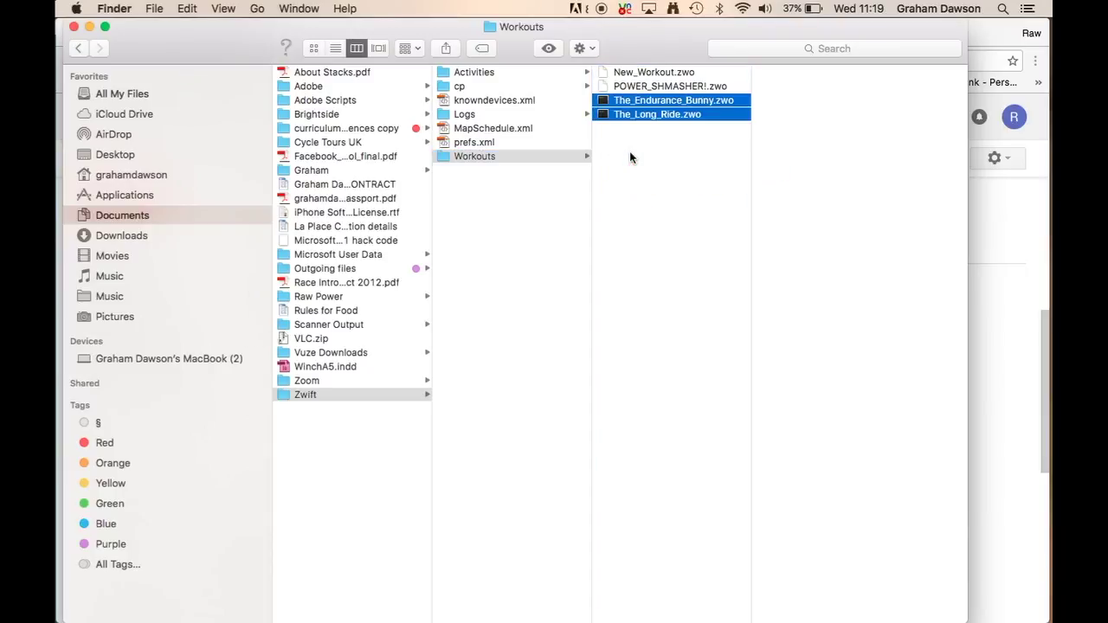
pyautogui.press('super+Tab')
pyautogui.press('super+Tab')
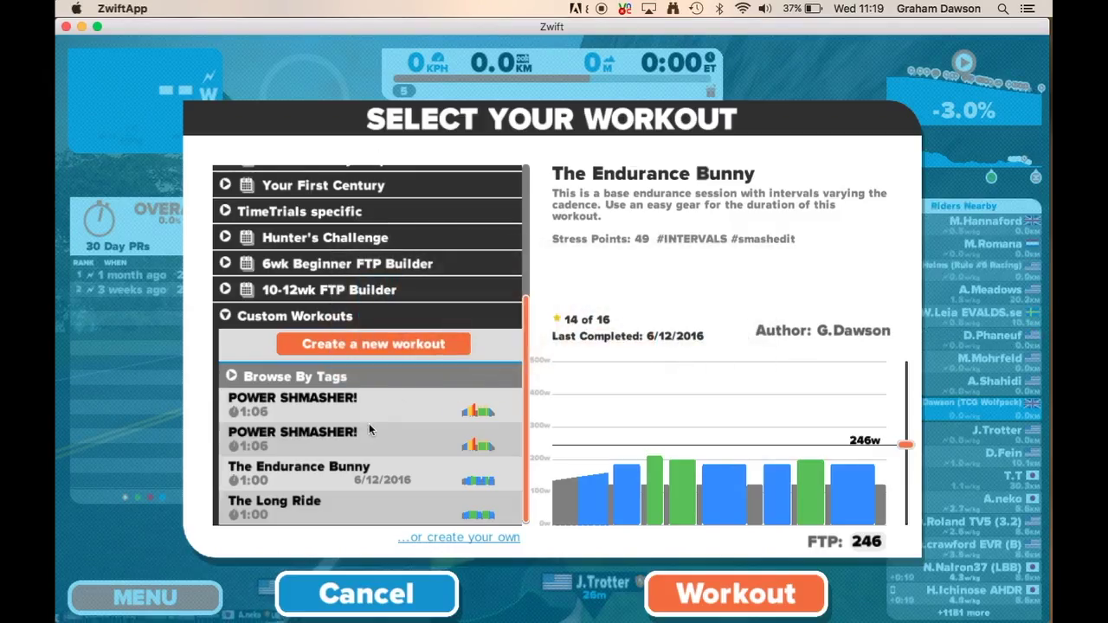
# Scroll Zwift's workout list to find The Endurance Bunny and The Long Ride under Custom Workouts.
pyautogui.scroll(5, 368, 431)
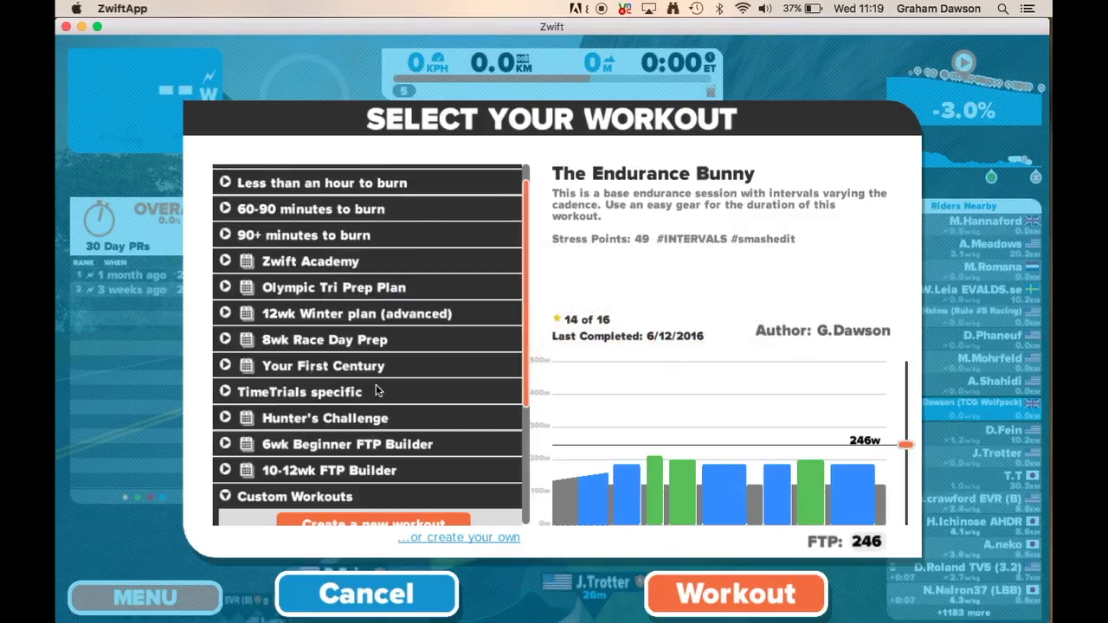
pyautogui.scroll(-5, 362, 452)
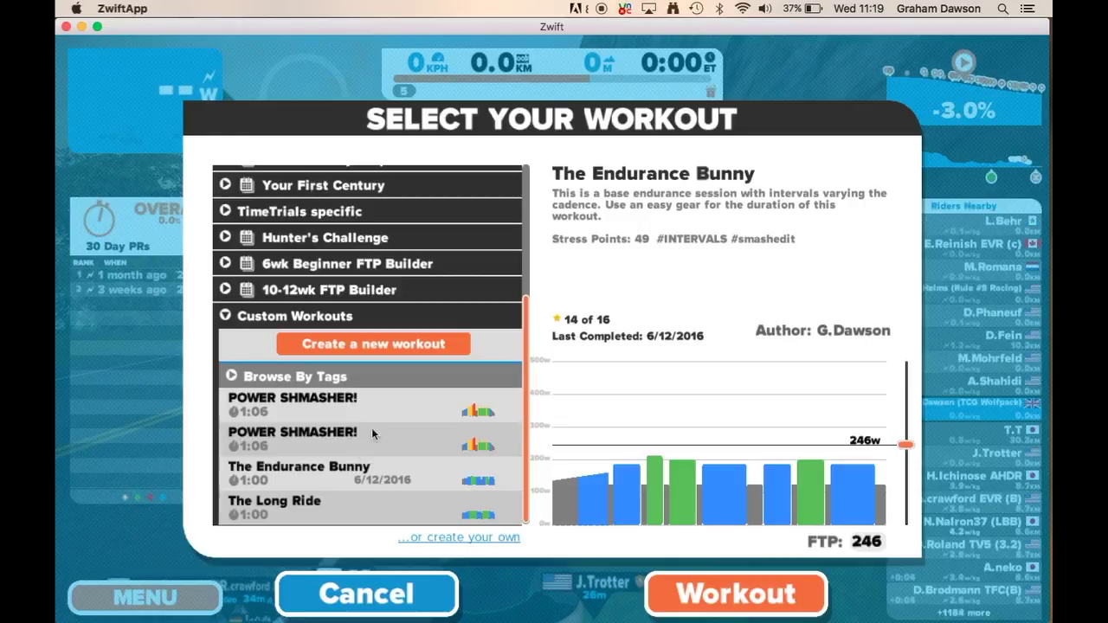